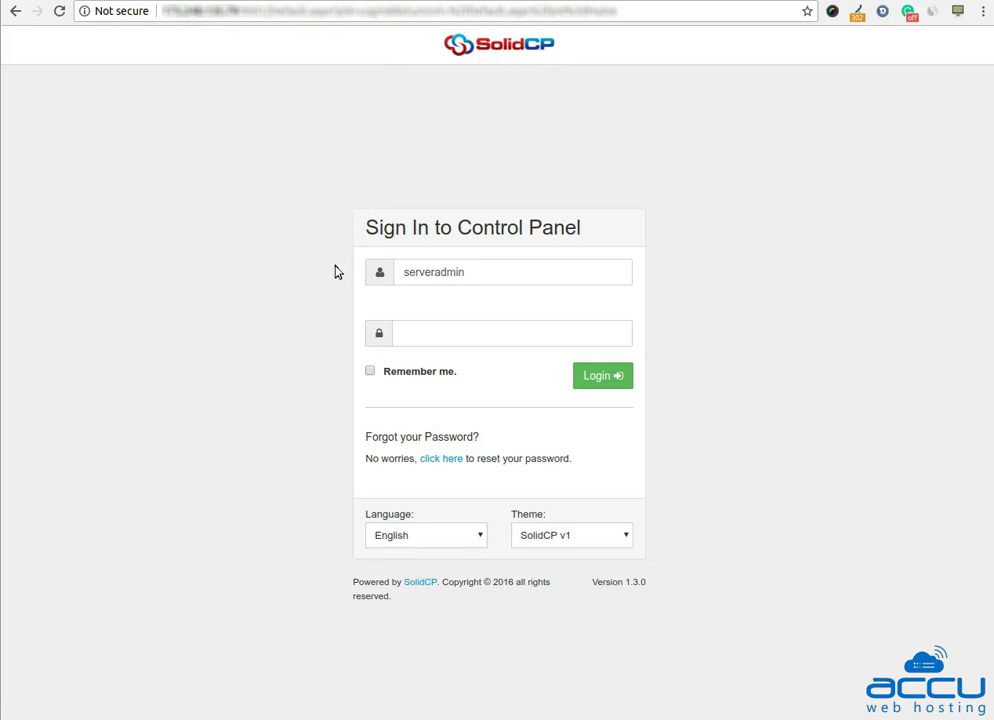
Enter the administrator username and password and log in to the SolidCP control panel
left_click(405, 272)
left_click(441, 334)
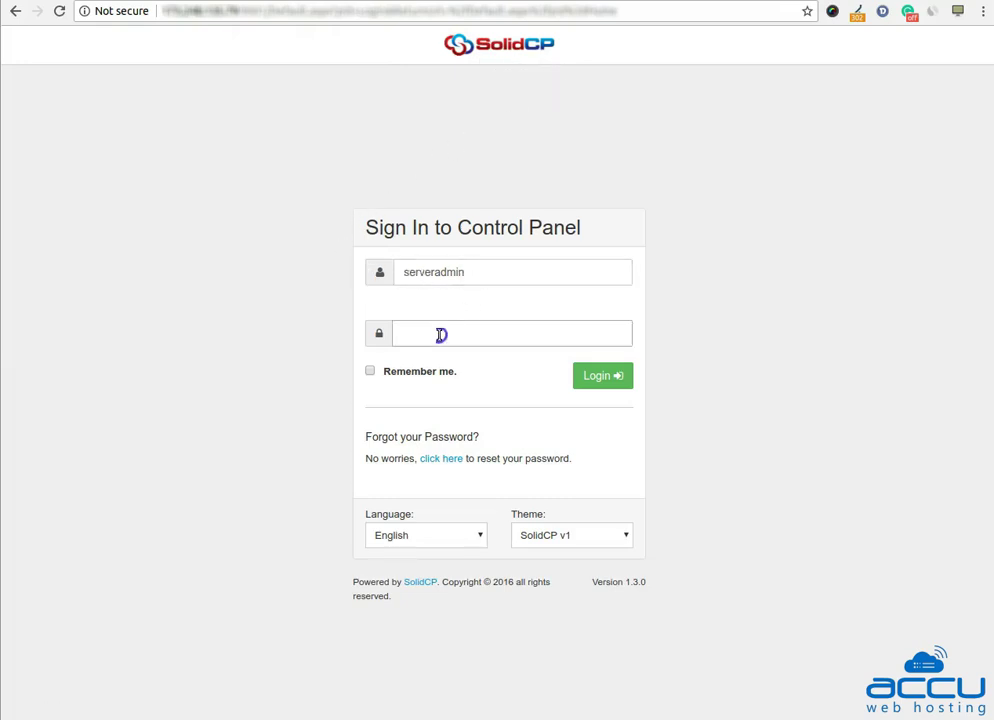
type("•••••••••••")
left_click(602, 378)
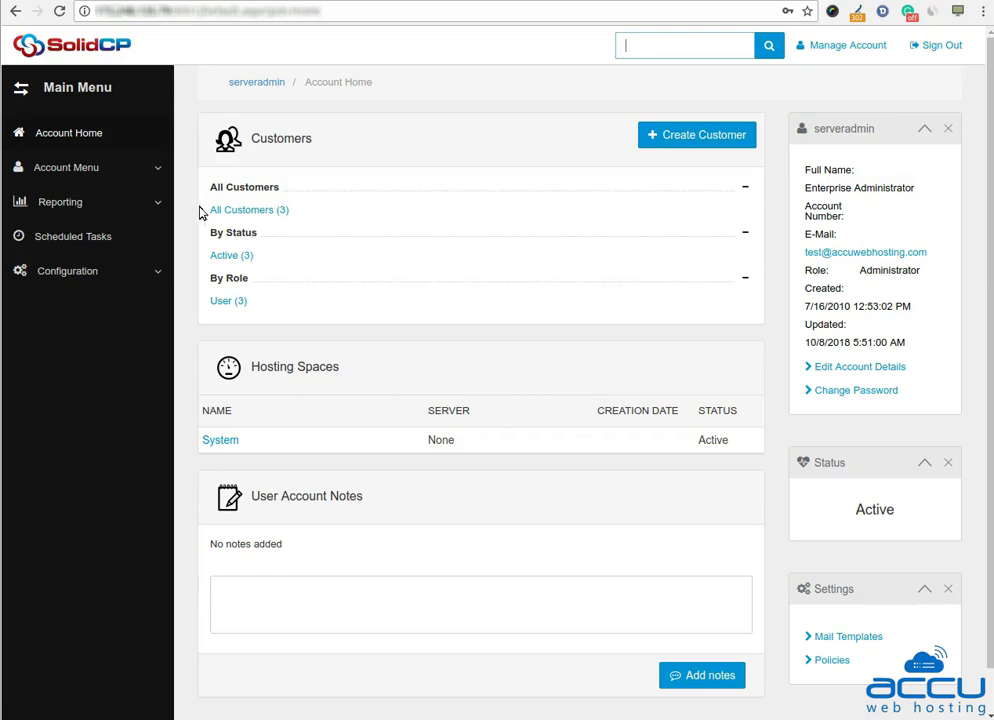
List all customers and open the admin customer's My Server hosting space tools
left_click(250, 212)
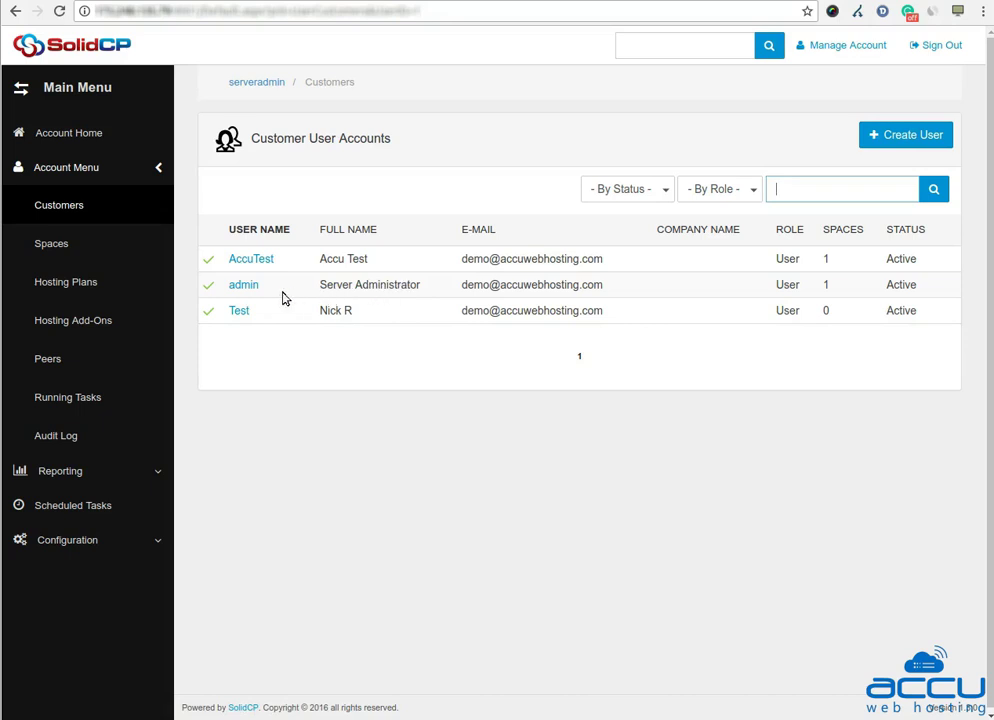
left_click(245, 286)
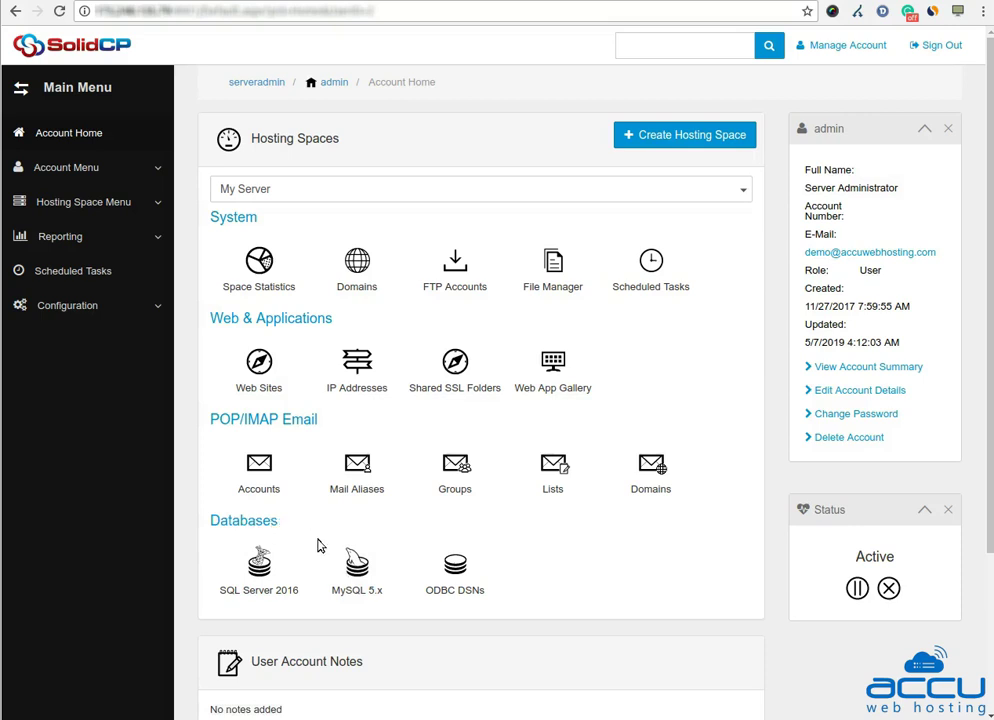
Open the MySQL 5.x databases list and go to demo_db's properties page
left_click(363, 595)
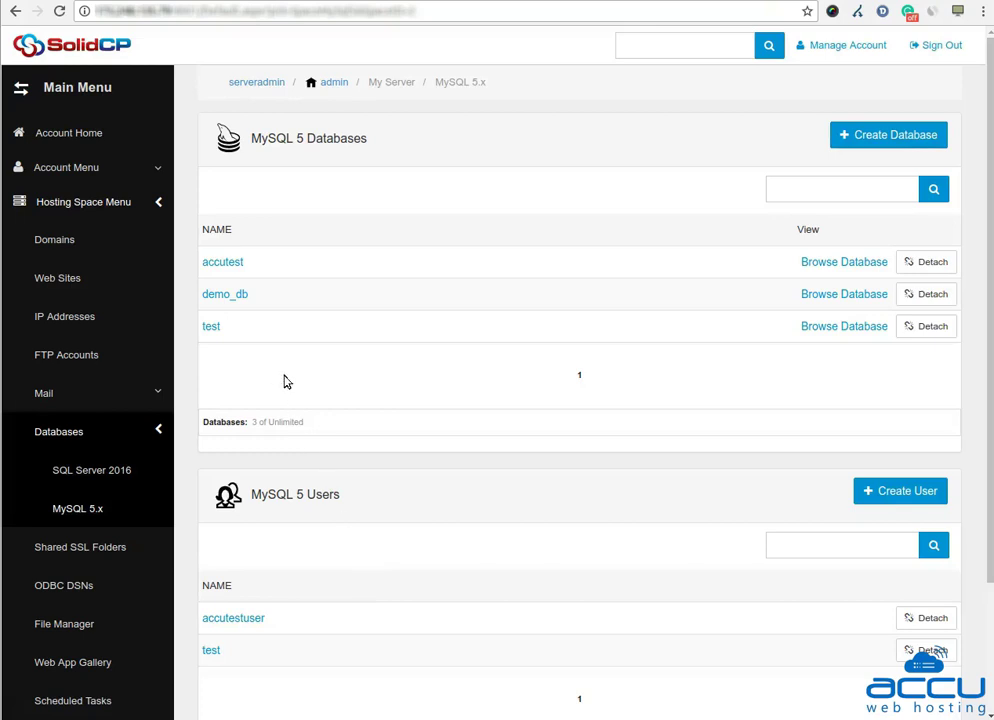
left_click(240, 296)
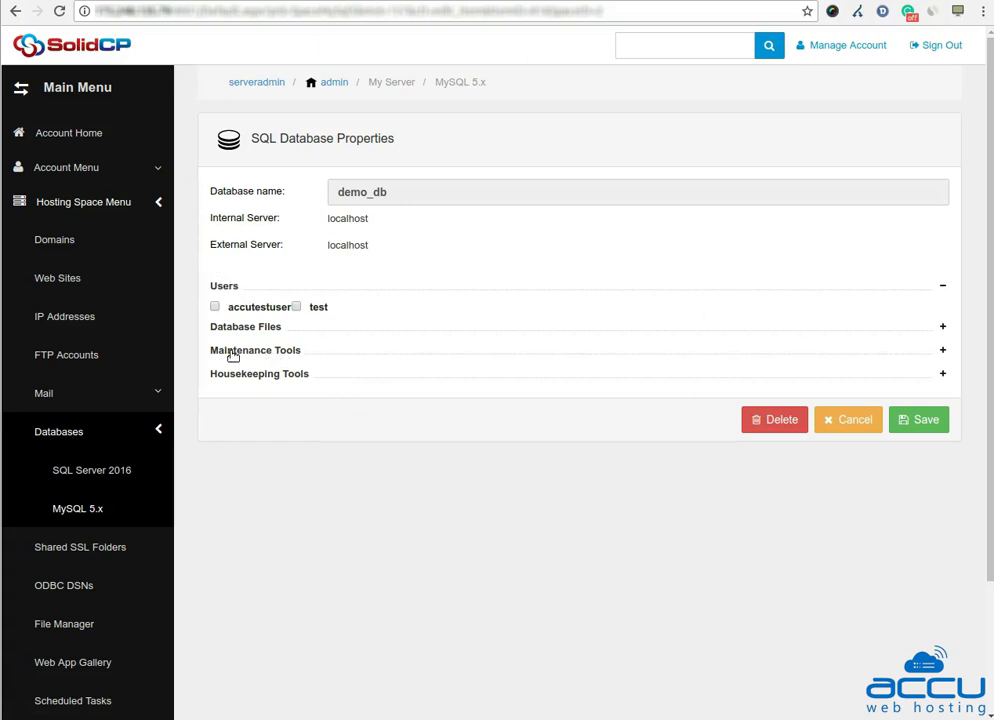
Open demo_db's Backup page from Maintenance Tools, name the file demo_db.zip, and enable ZIP Backup
left_click(326, 356)
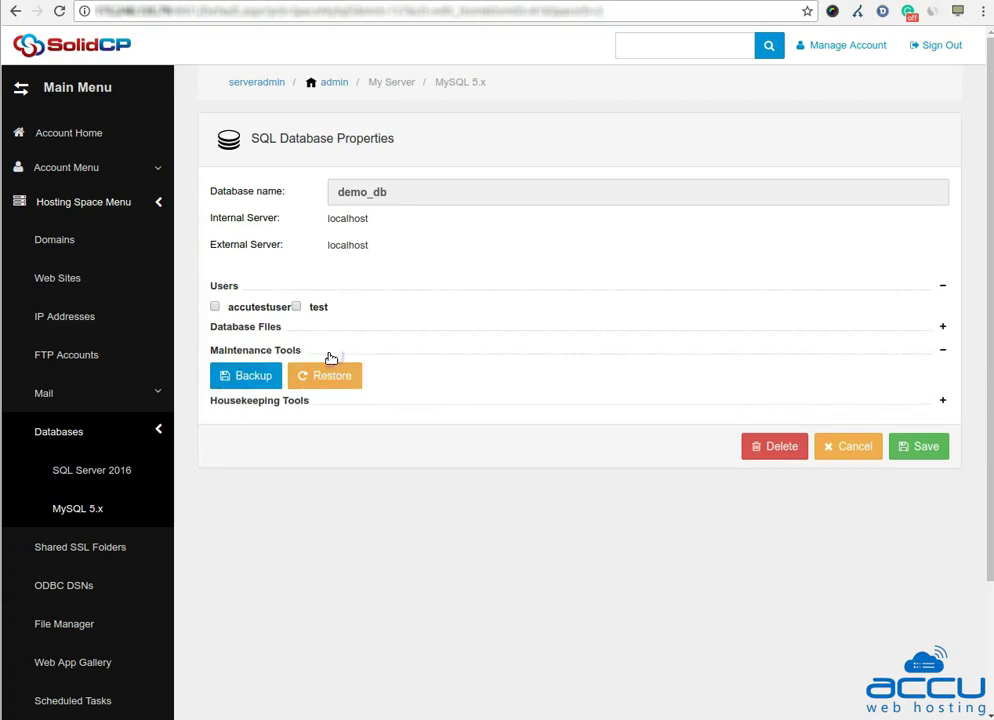
left_click(246, 383)
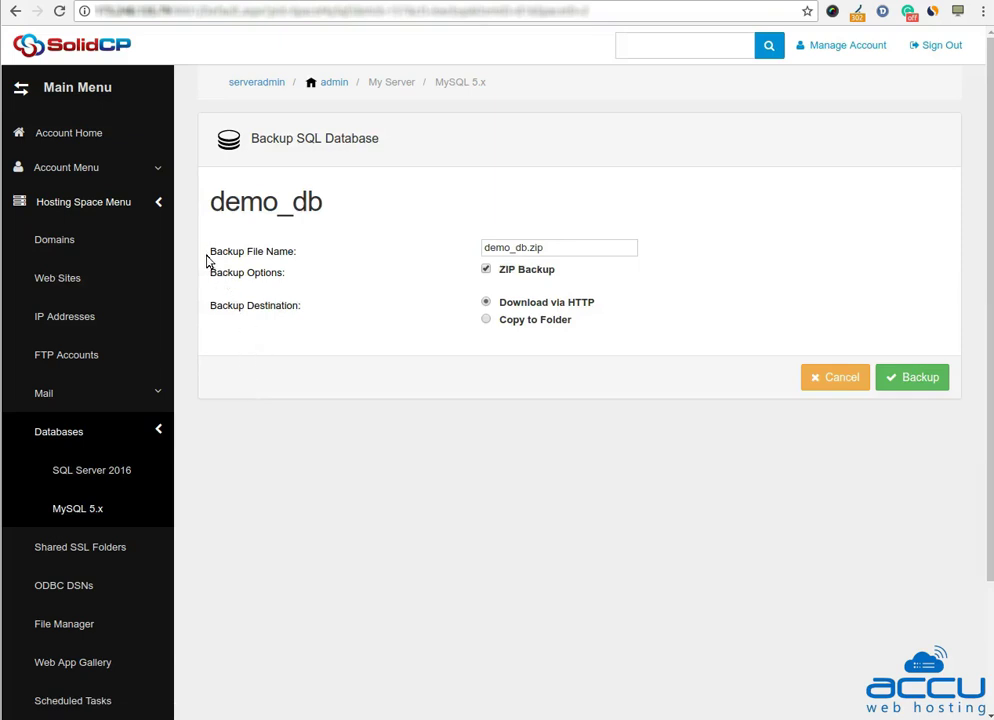
left_click(488, 248)
left_click(485, 272)
left_click(486, 320)
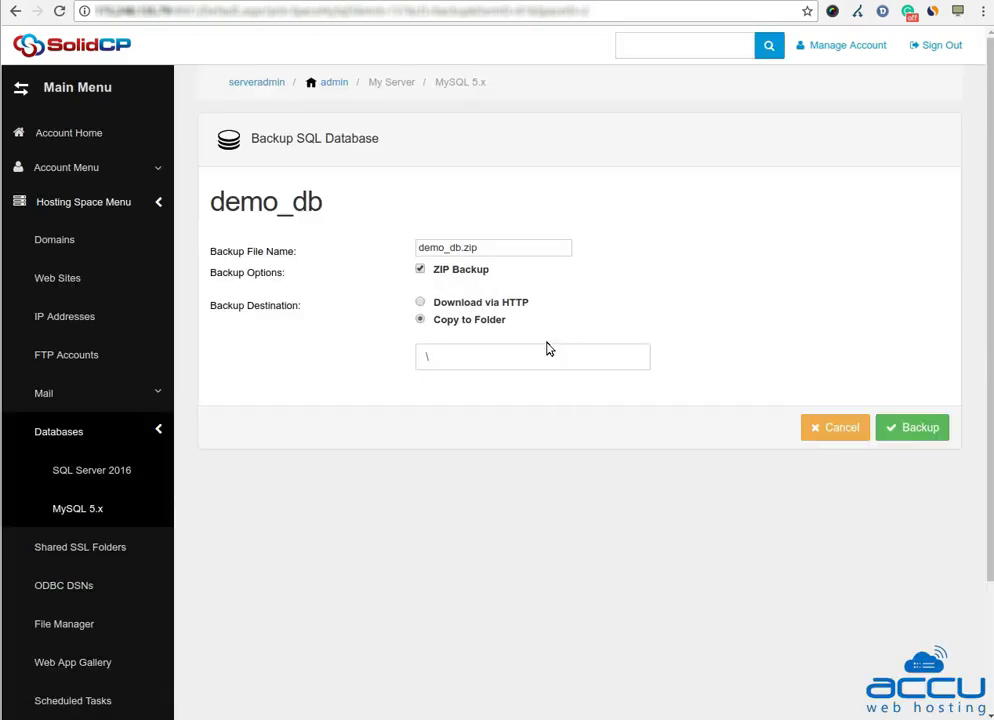
left_click(447, 359)
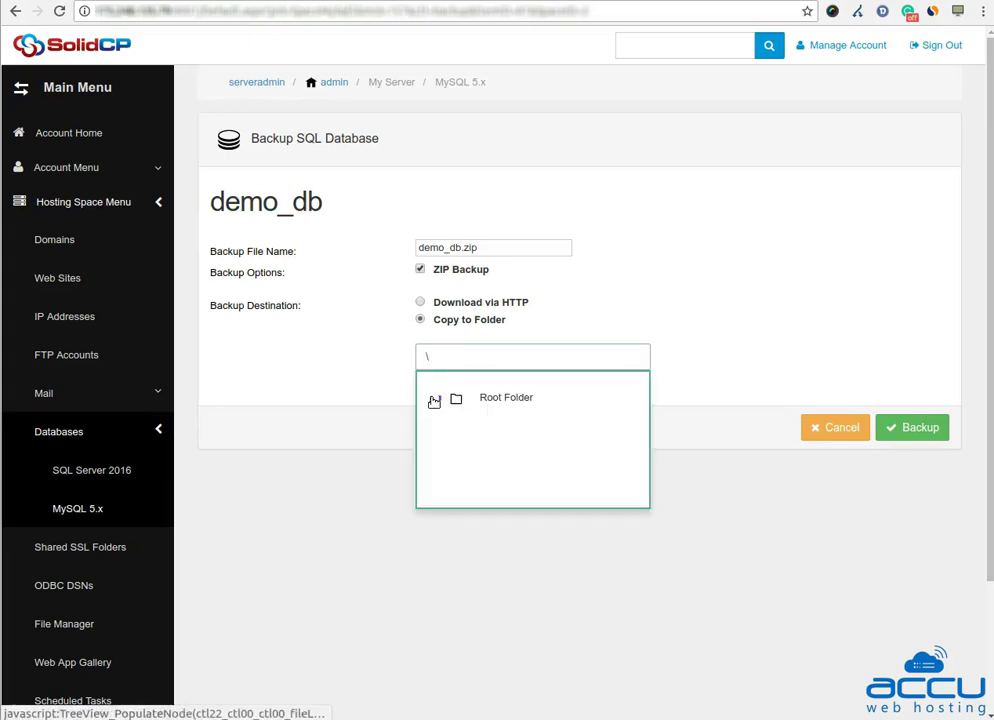
left_click(433, 402)
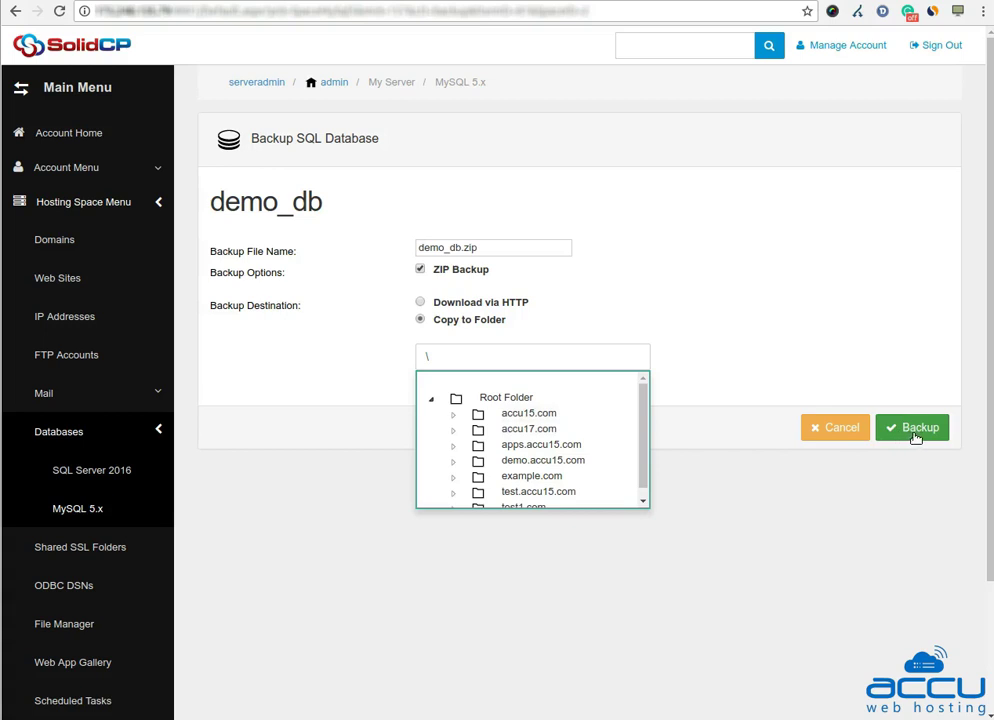
left_click(834, 464)
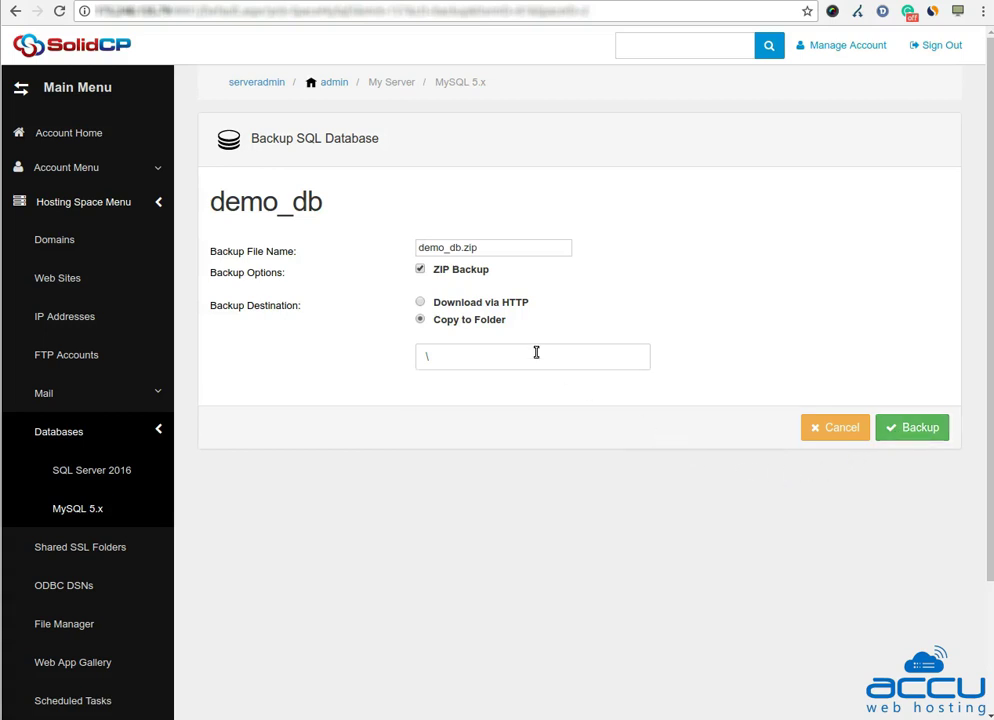
left_click(506, 305)
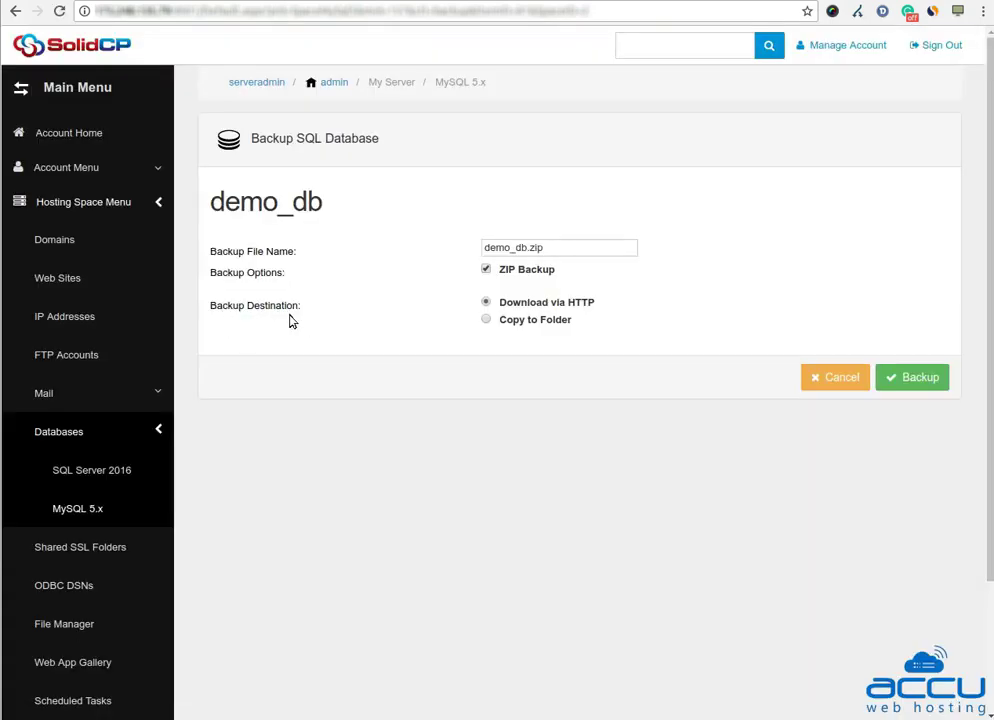
Run the demo_db backup with the green Backup button to create and download it
left_click(912, 385)
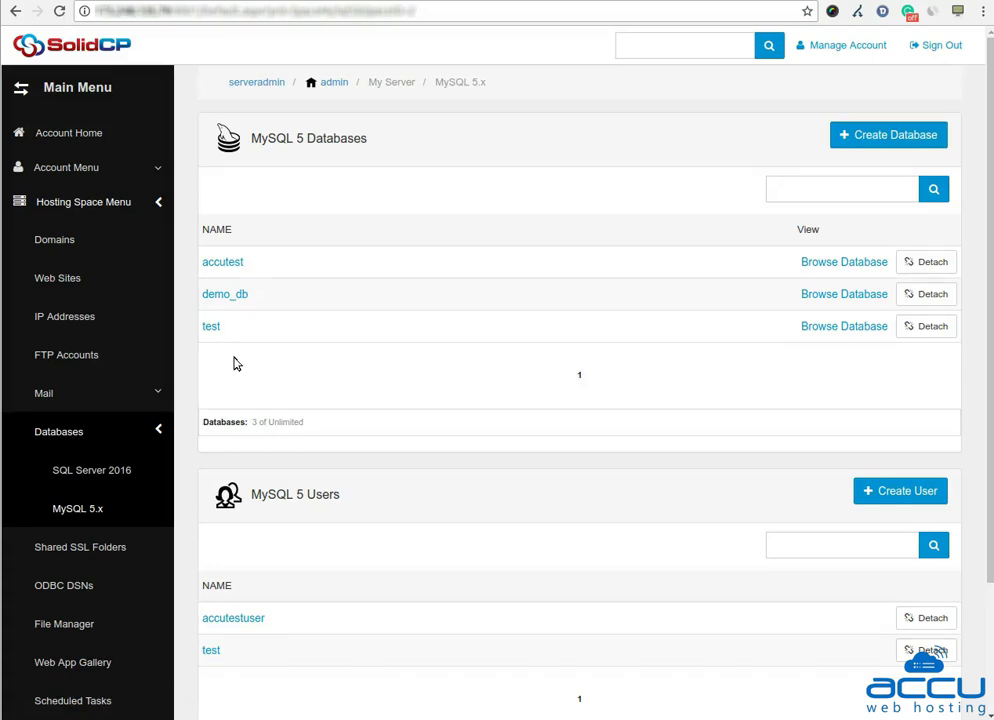
Reopen demo_db's properties and go to its Restore page under Maintenance Tools
left_click(236, 297)
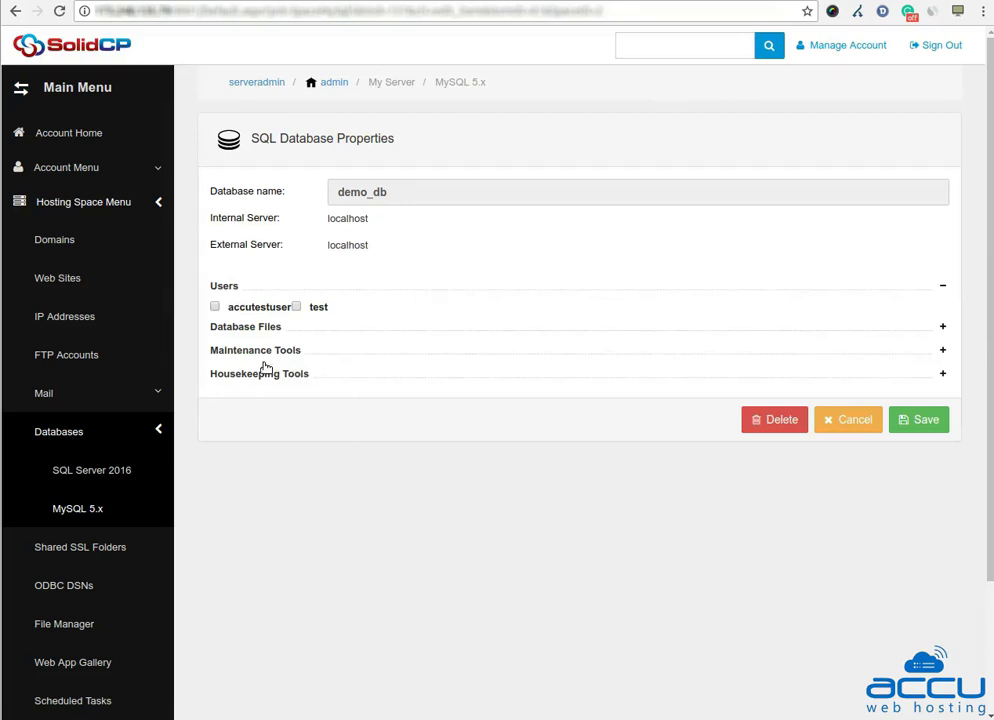
left_click(328, 358)
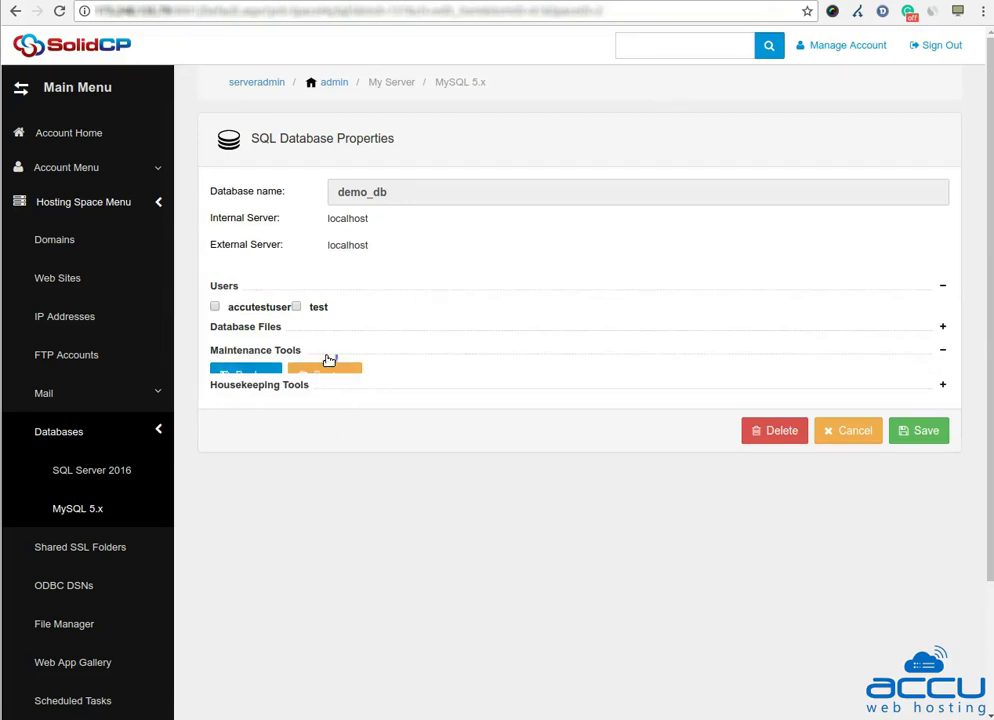
left_click(325, 383)
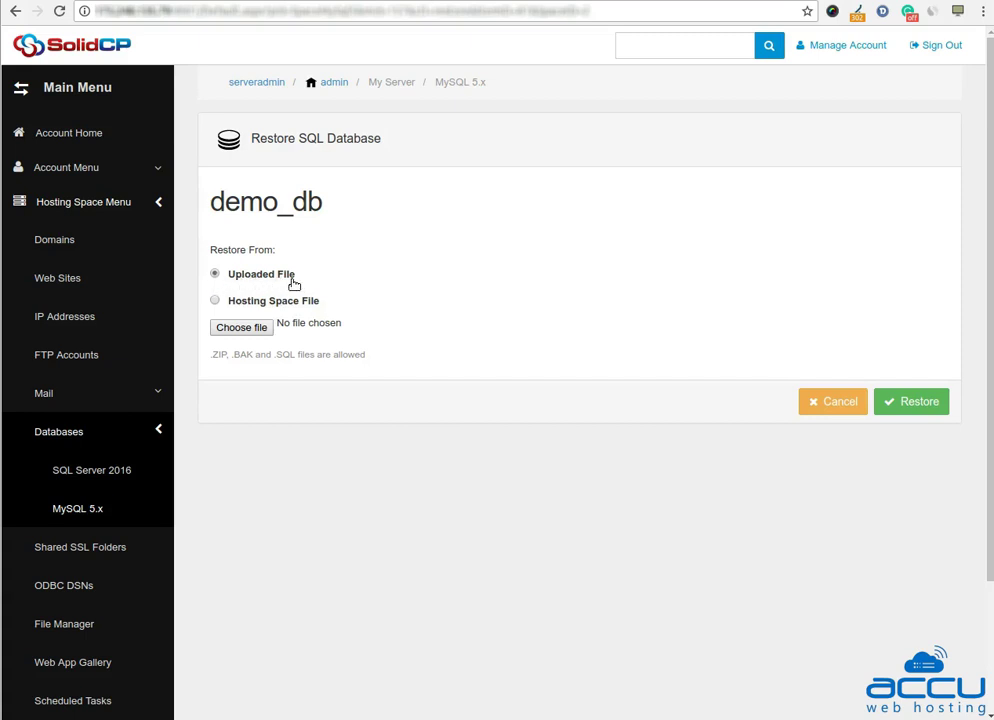
Choose demo_db.sql from Downloads as the upload, then switch the source to Hosting Space File
left_click(236, 334)
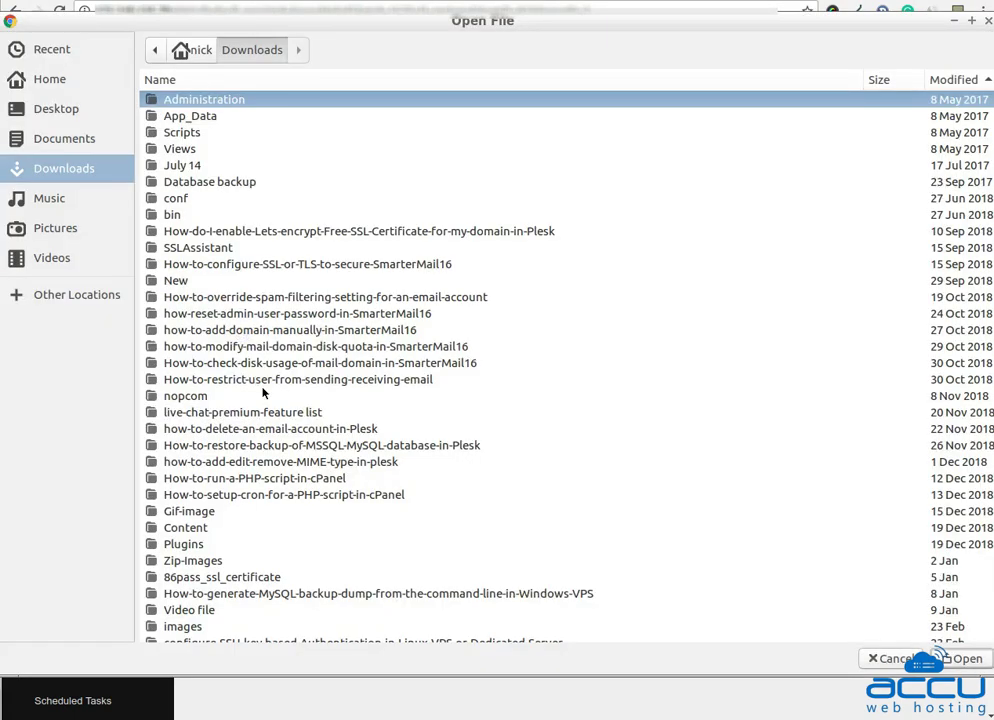
scroll(245, 500, "down", 5)
left_click(188, 634)
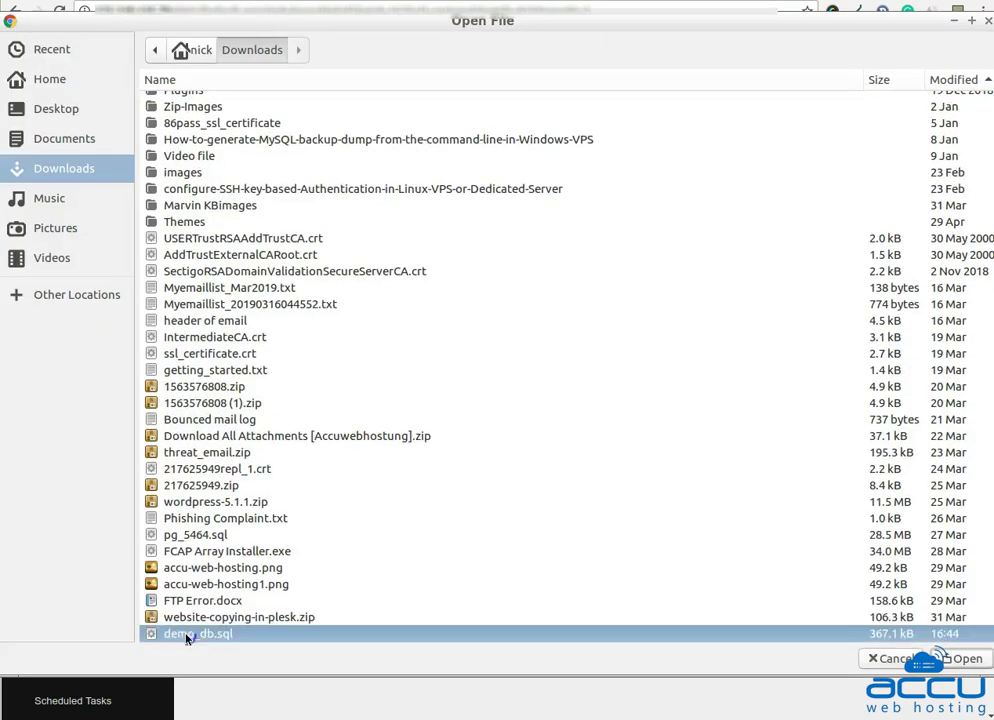
left_click(960, 660)
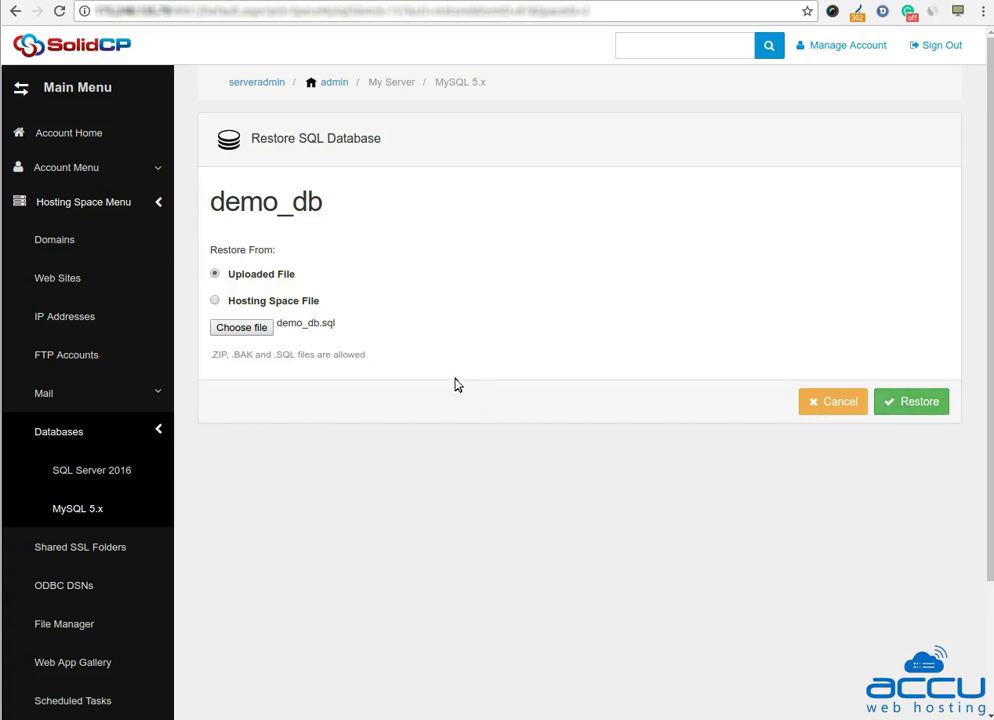
left_click(215, 302)
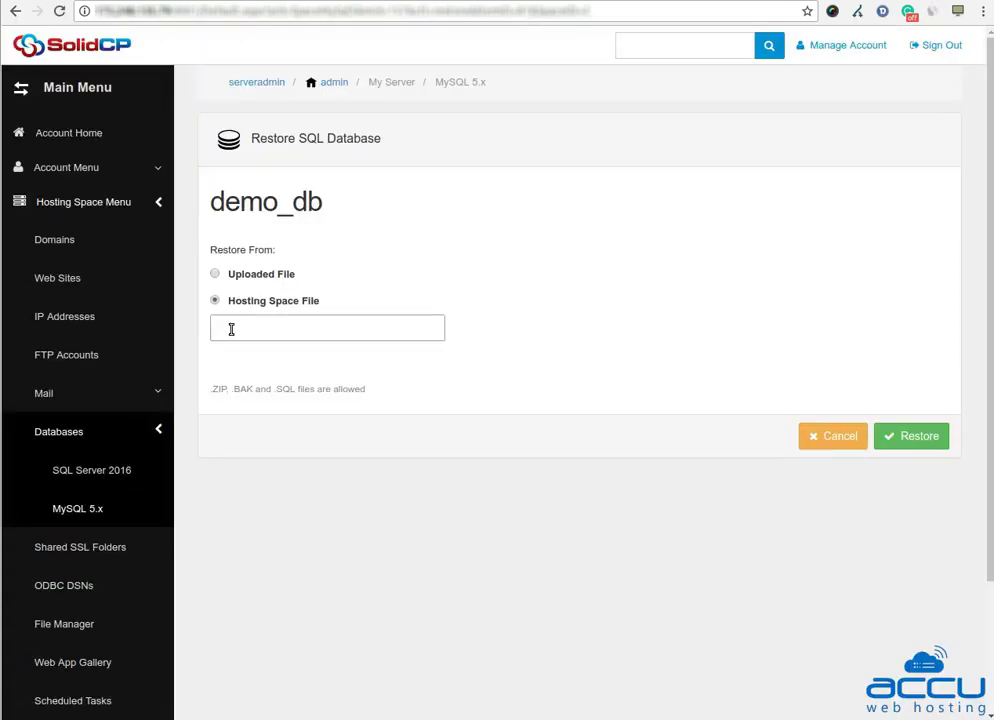
Pick \accu15.com\accu15_db.bak from the hosting space tree, then revert the source to Uploaded File
left_click(231, 329)
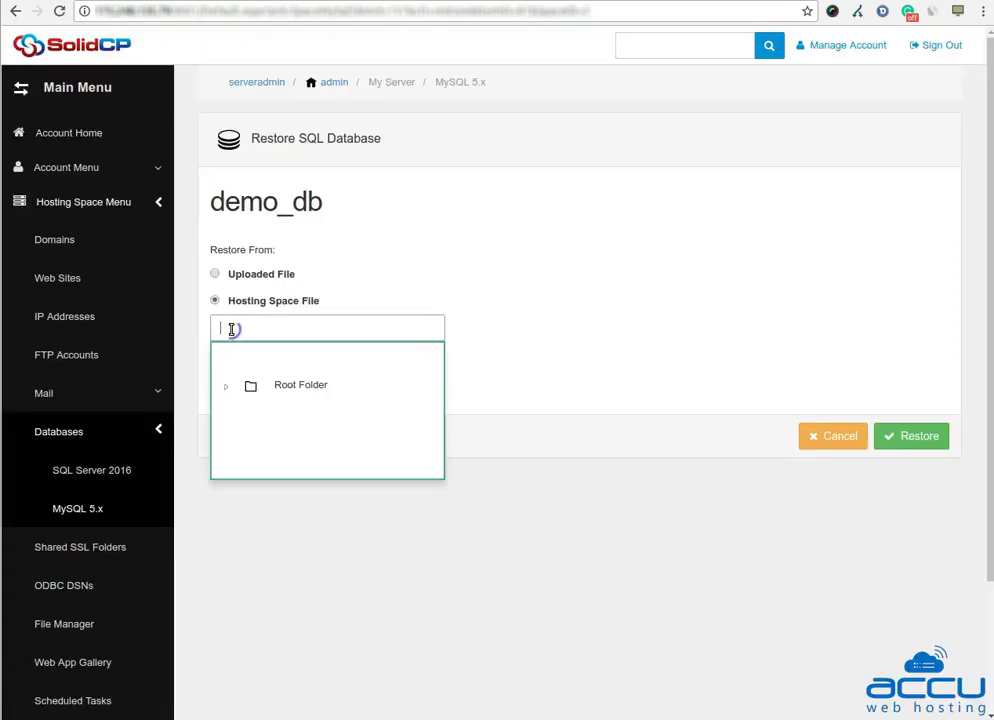
left_click(228, 392)
scroll(244, 402, "down", 1)
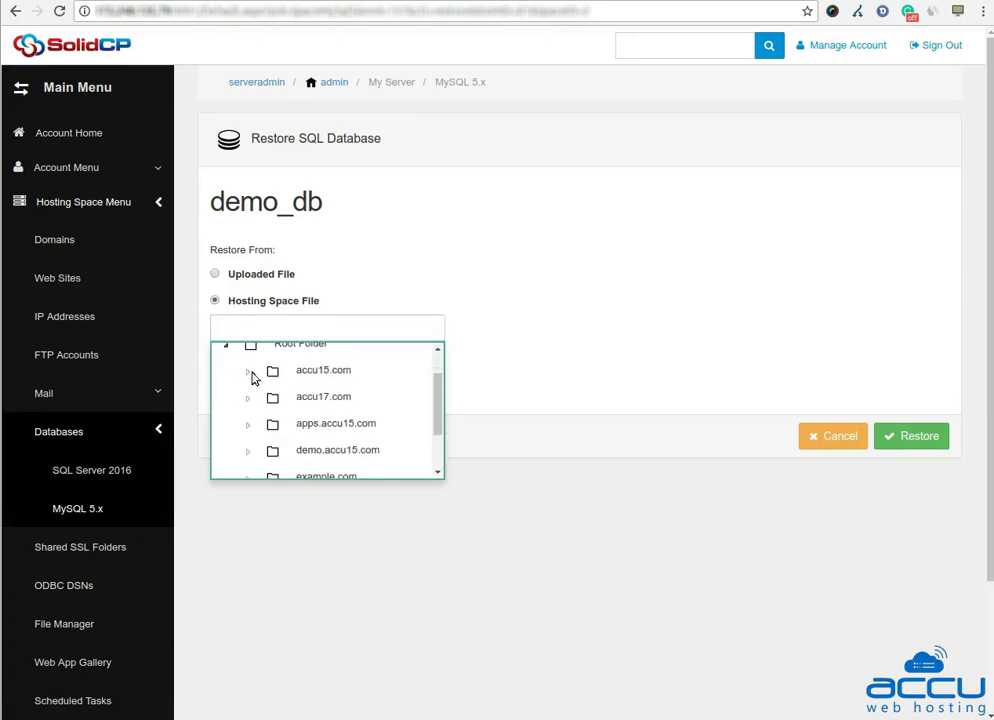
left_click(251, 375)
scroll(251, 395, "down", 3)
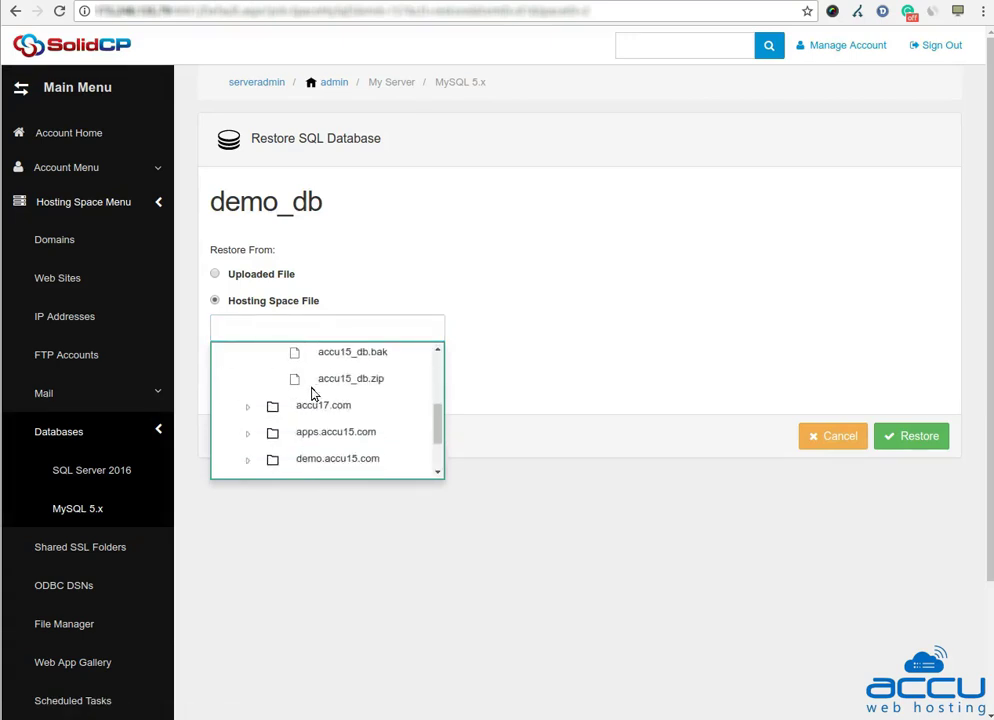
left_click(355, 358)
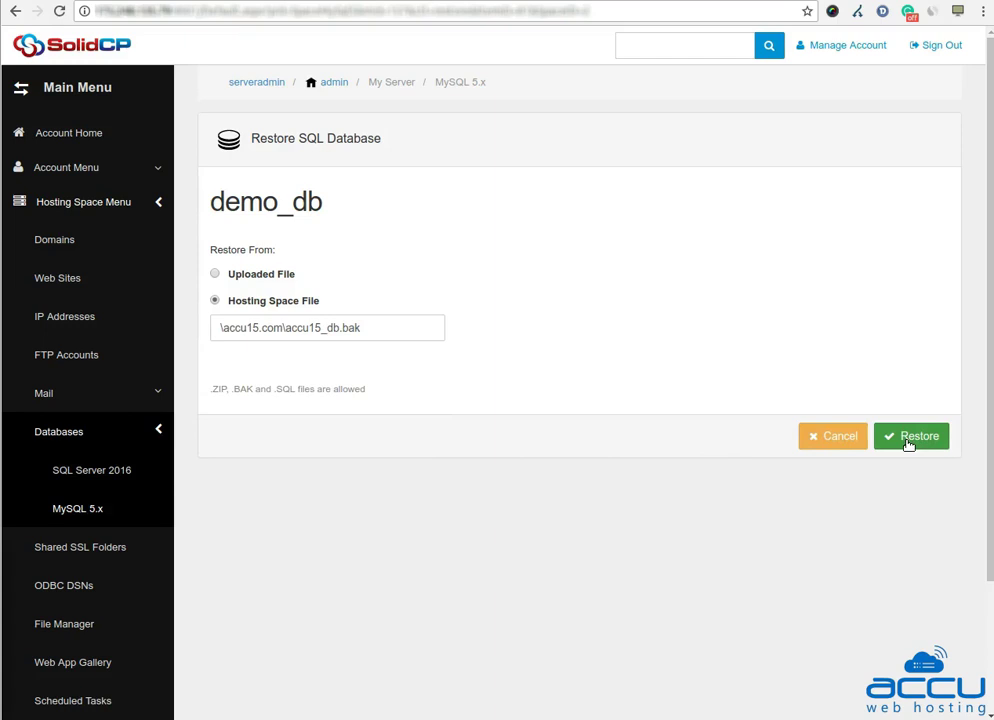
left_click(217, 276)
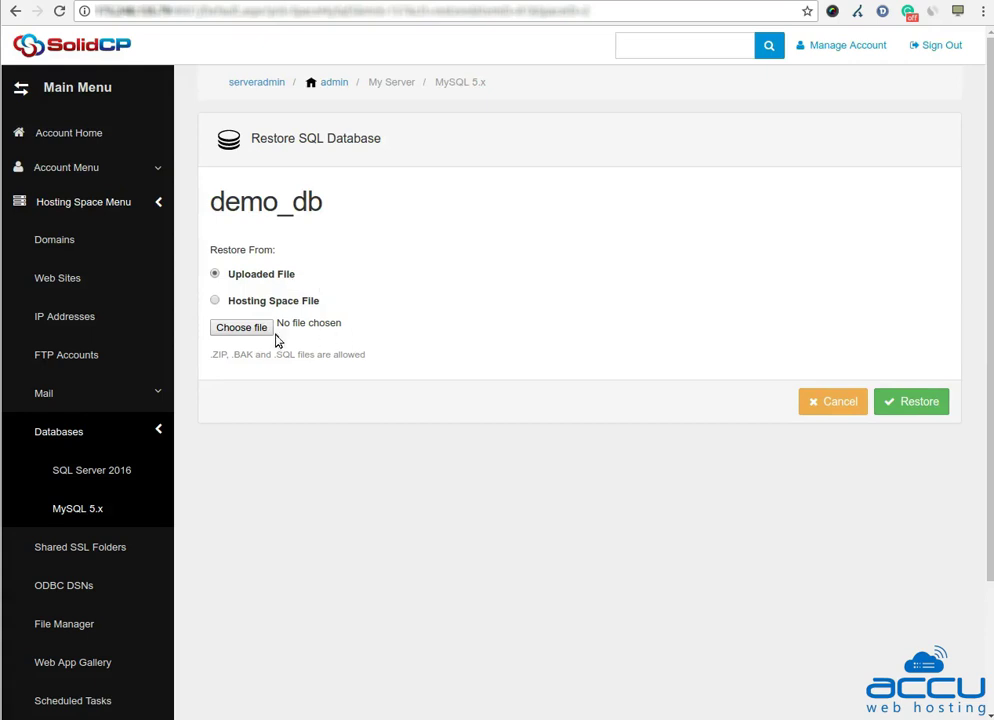
Upload demo_db.sql, restore demo_db from it, and check the data file now shows 528 KB
left_click(250, 328)
scroll(280, 390, "down", 10)
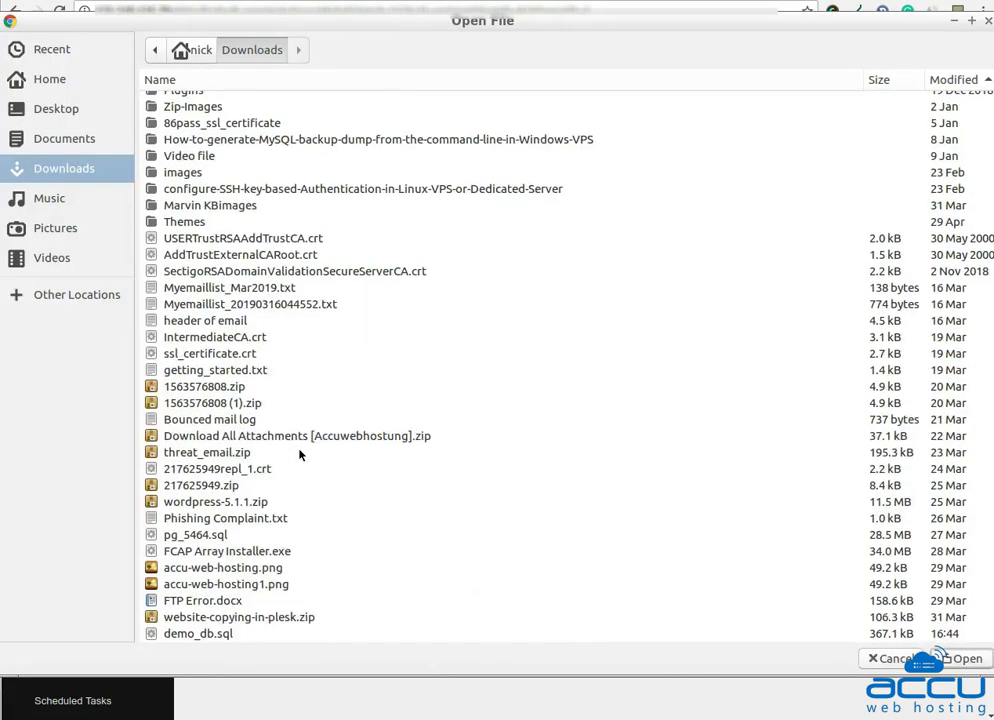
left_click(212, 635)
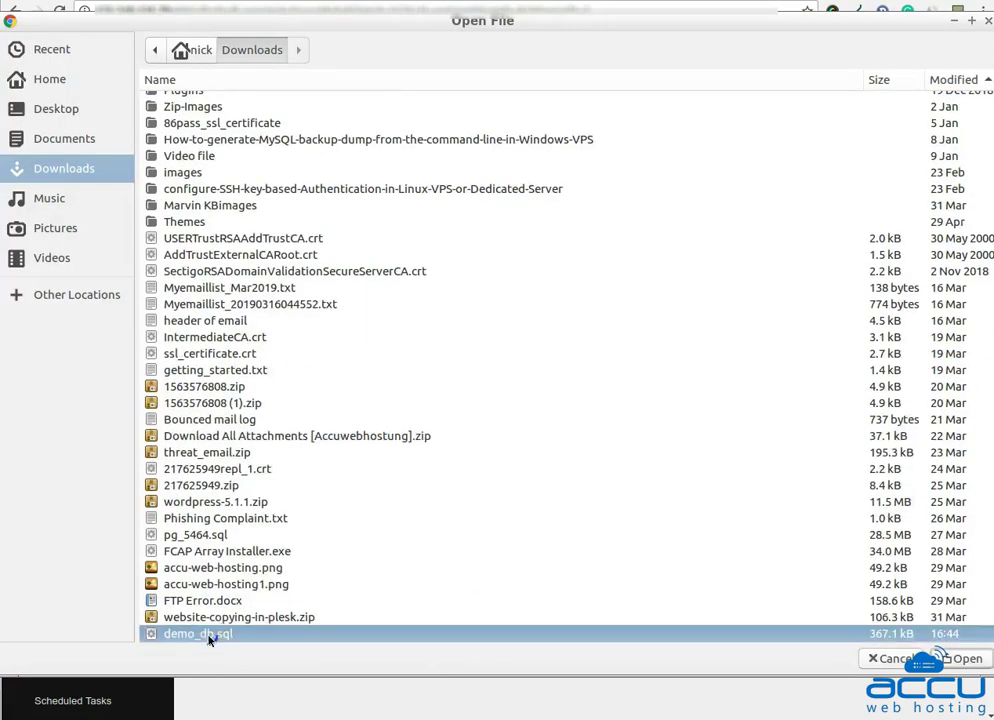
left_click(962, 659)
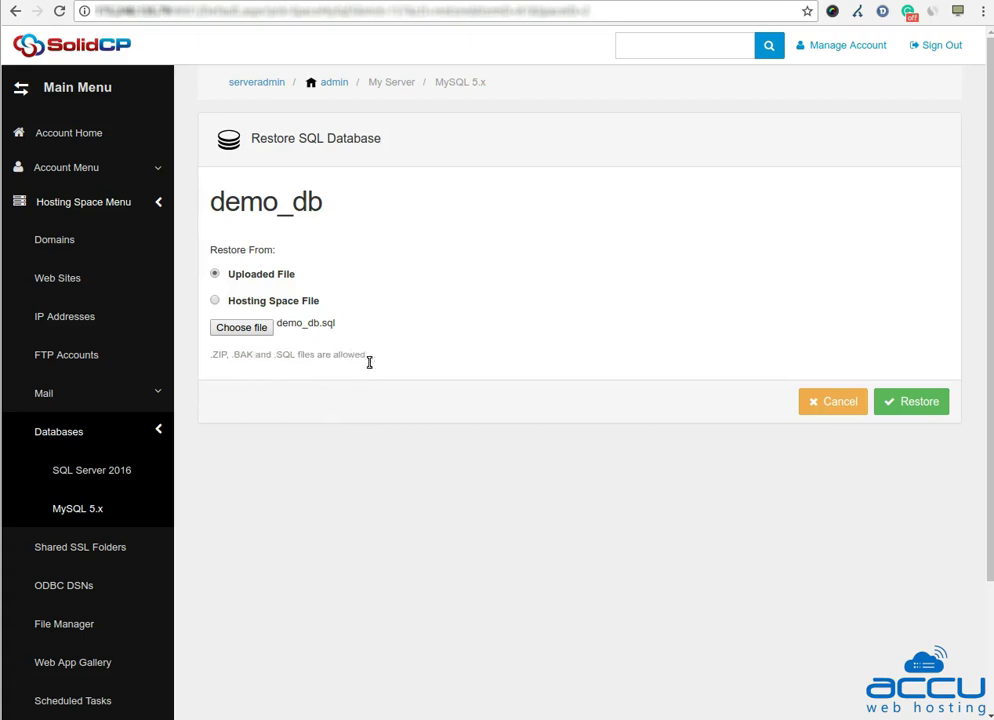
left_click(907, 406)
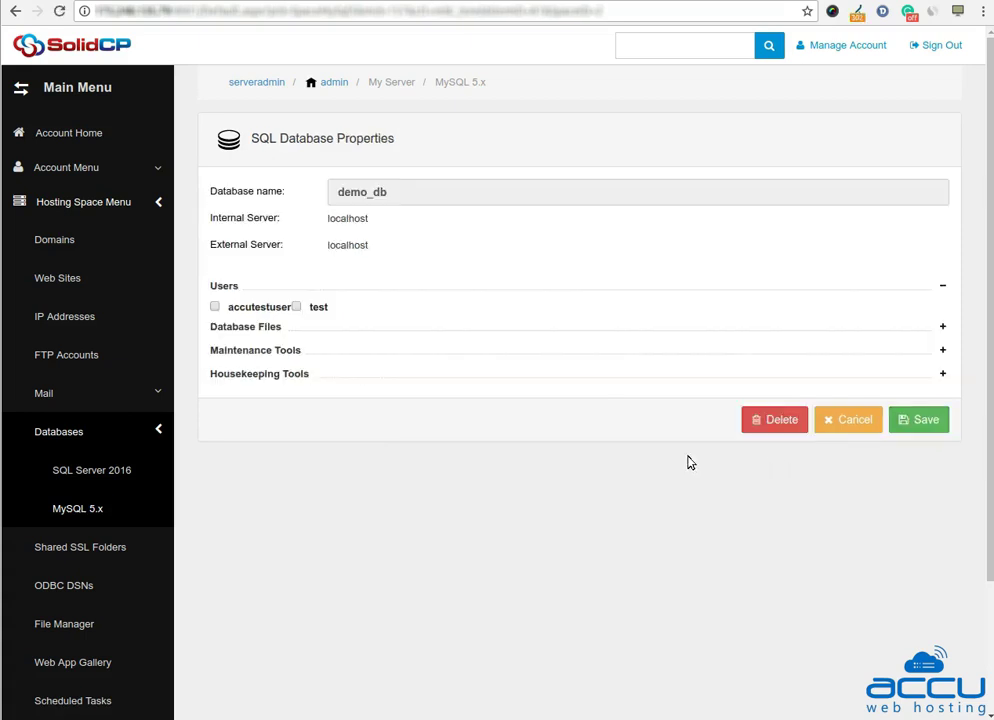
left_click(305, 333)
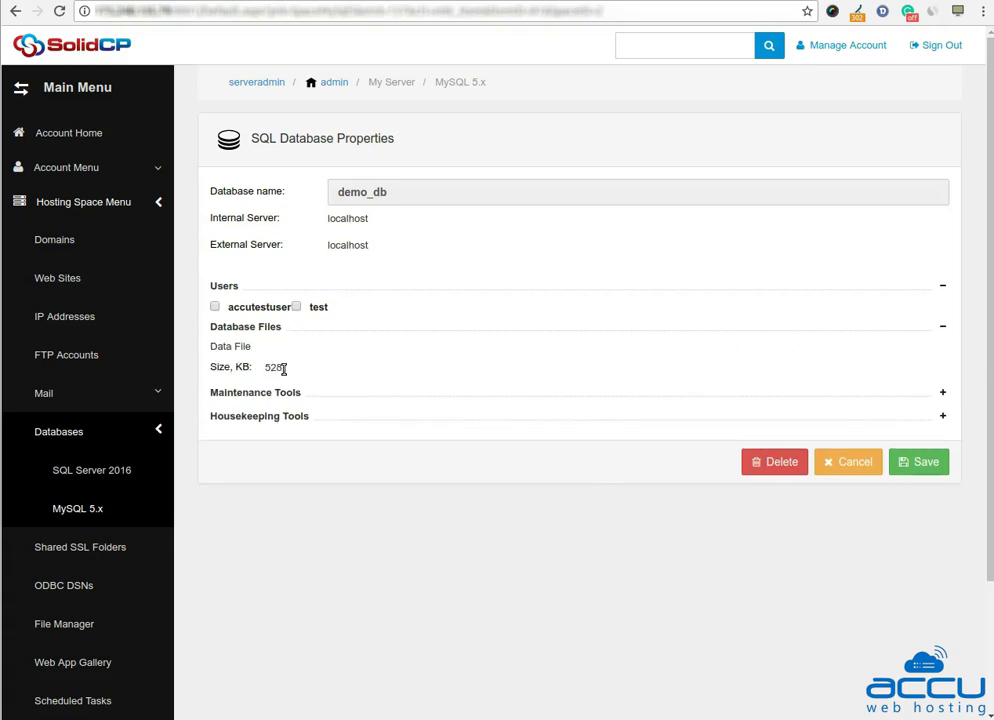